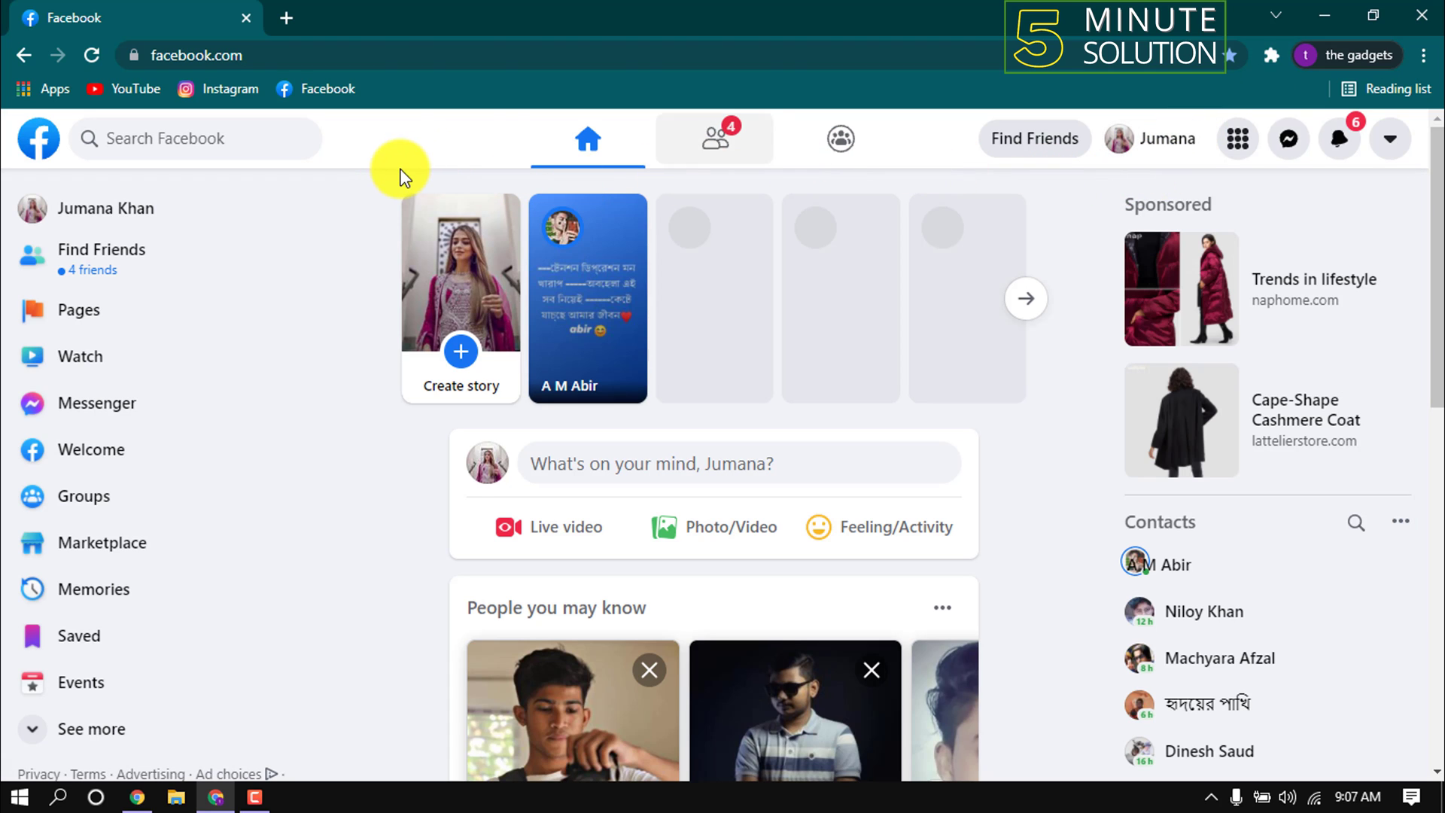
View the Settings & privacy options from the account menu, then close the menu.
{"action": "left_click", "coordinate": [1389, 147]}
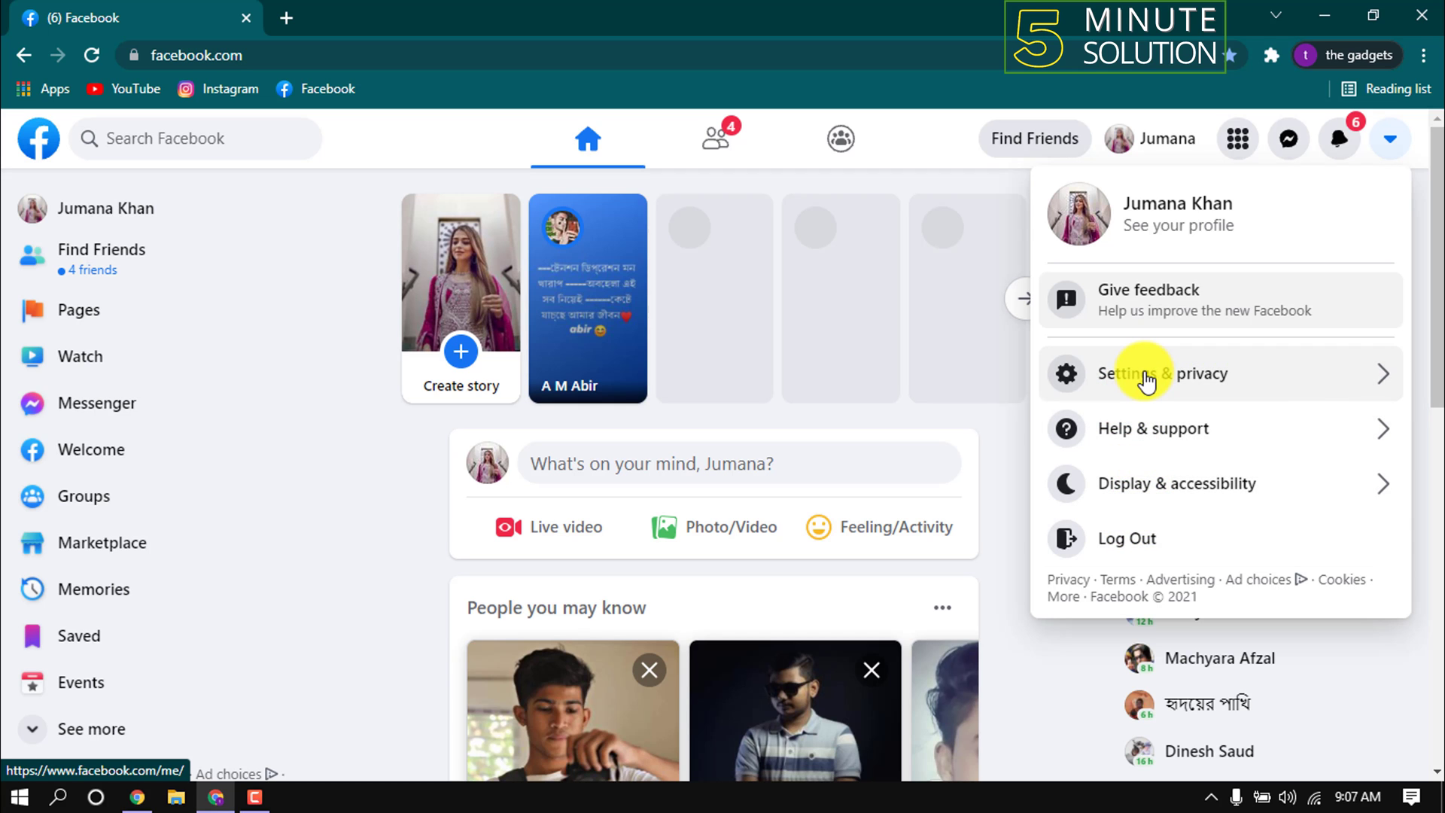
{"action": "left_click", "coordinate": [1140, 381]}
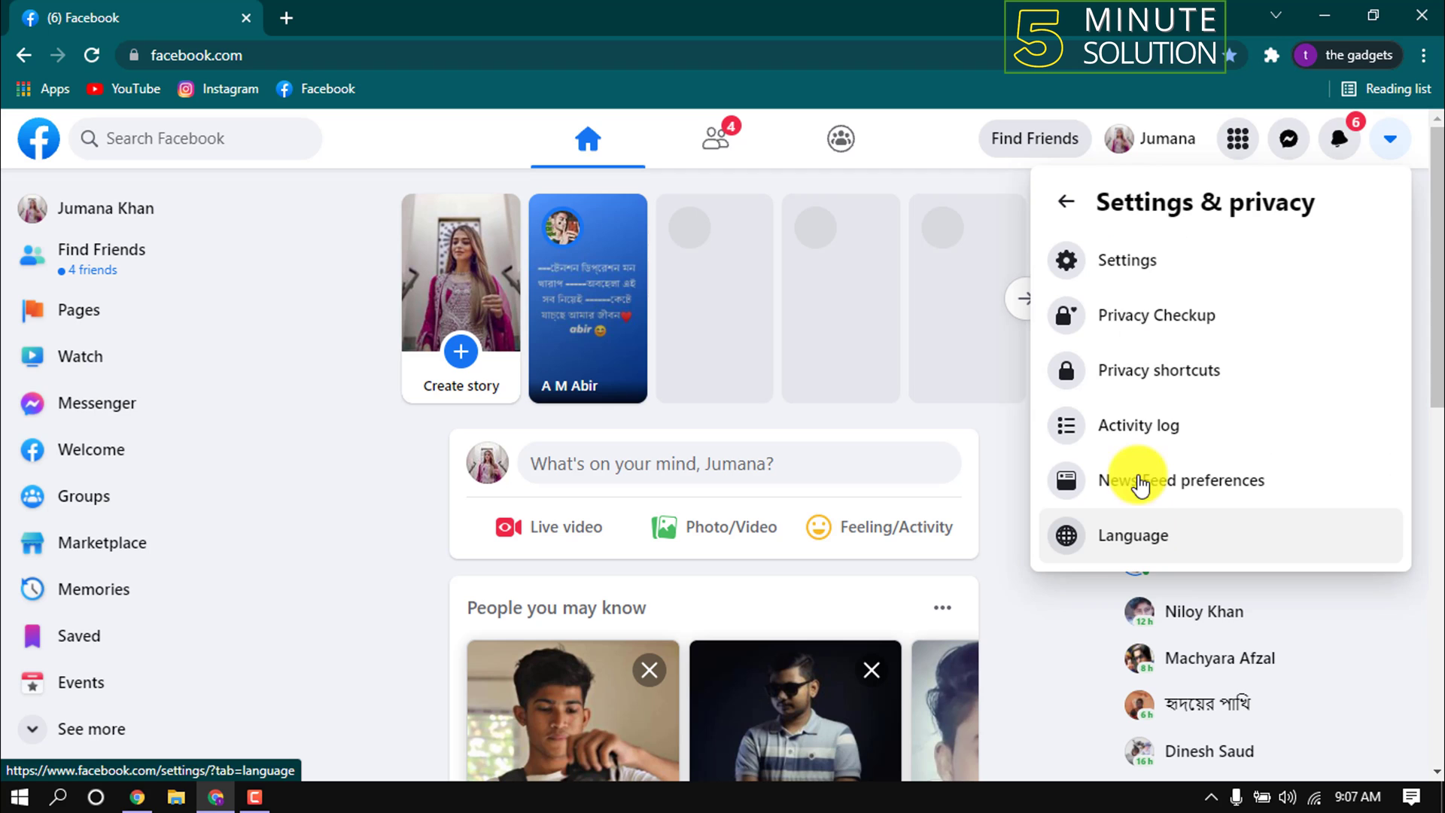
{"action": "left_click", "coordinate": [1386, 141]}
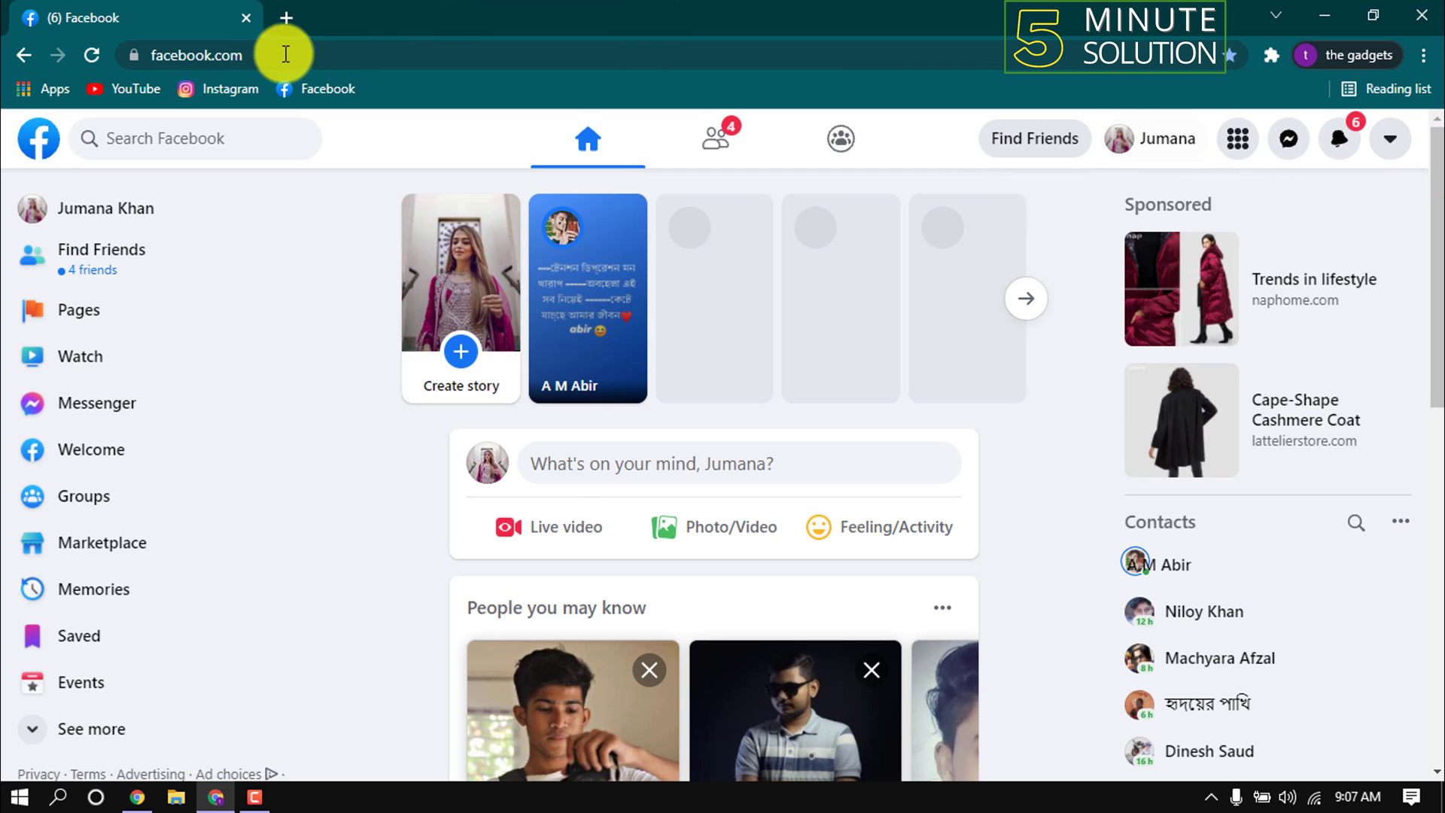
Open the Chrome Web Store extensions page in a new tab beside Facebook.
{"action": "left_click", "coordinate": [286, 17]}
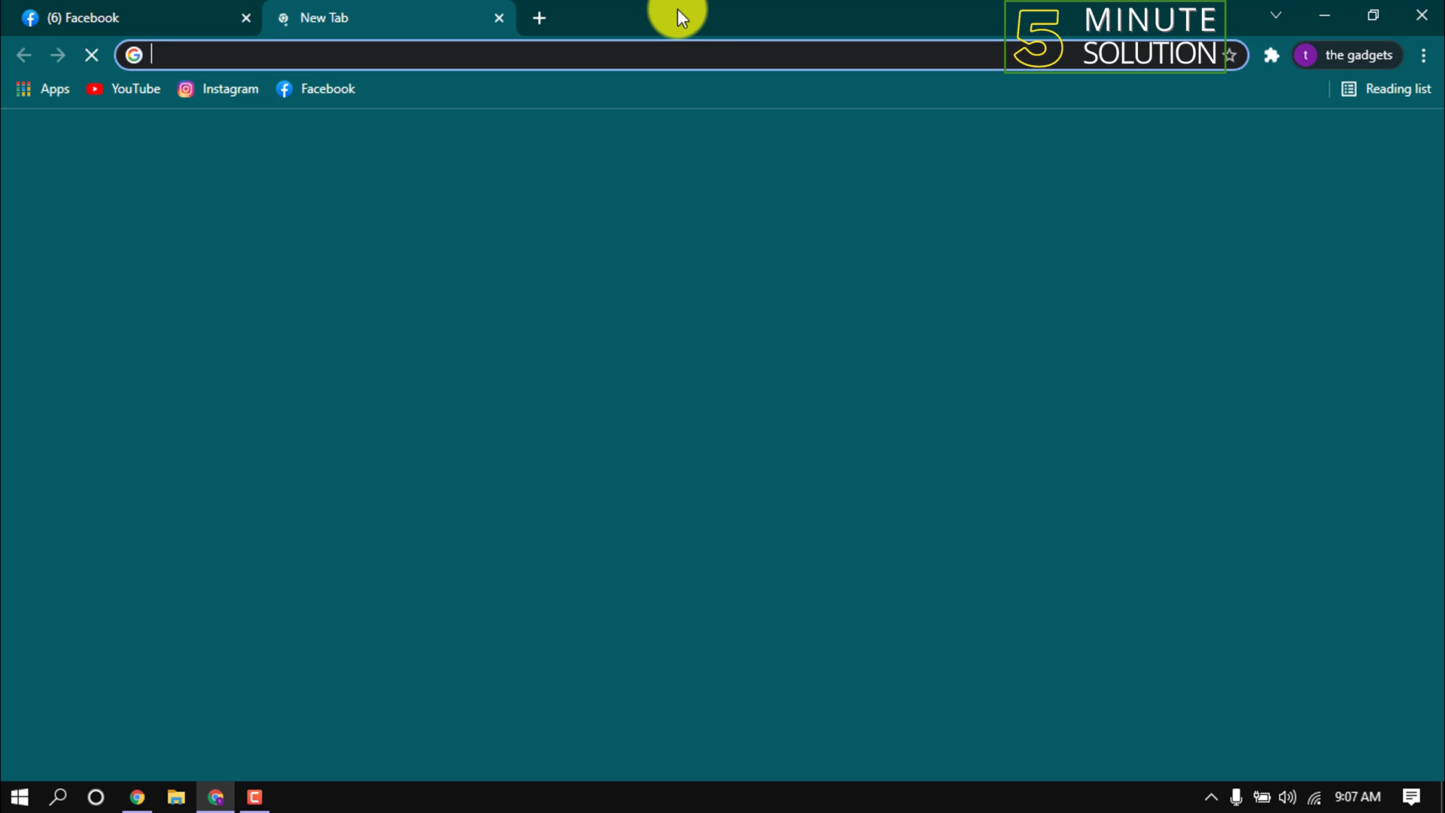
{"action": "type", "text": "chrome.google.com/webstore"}
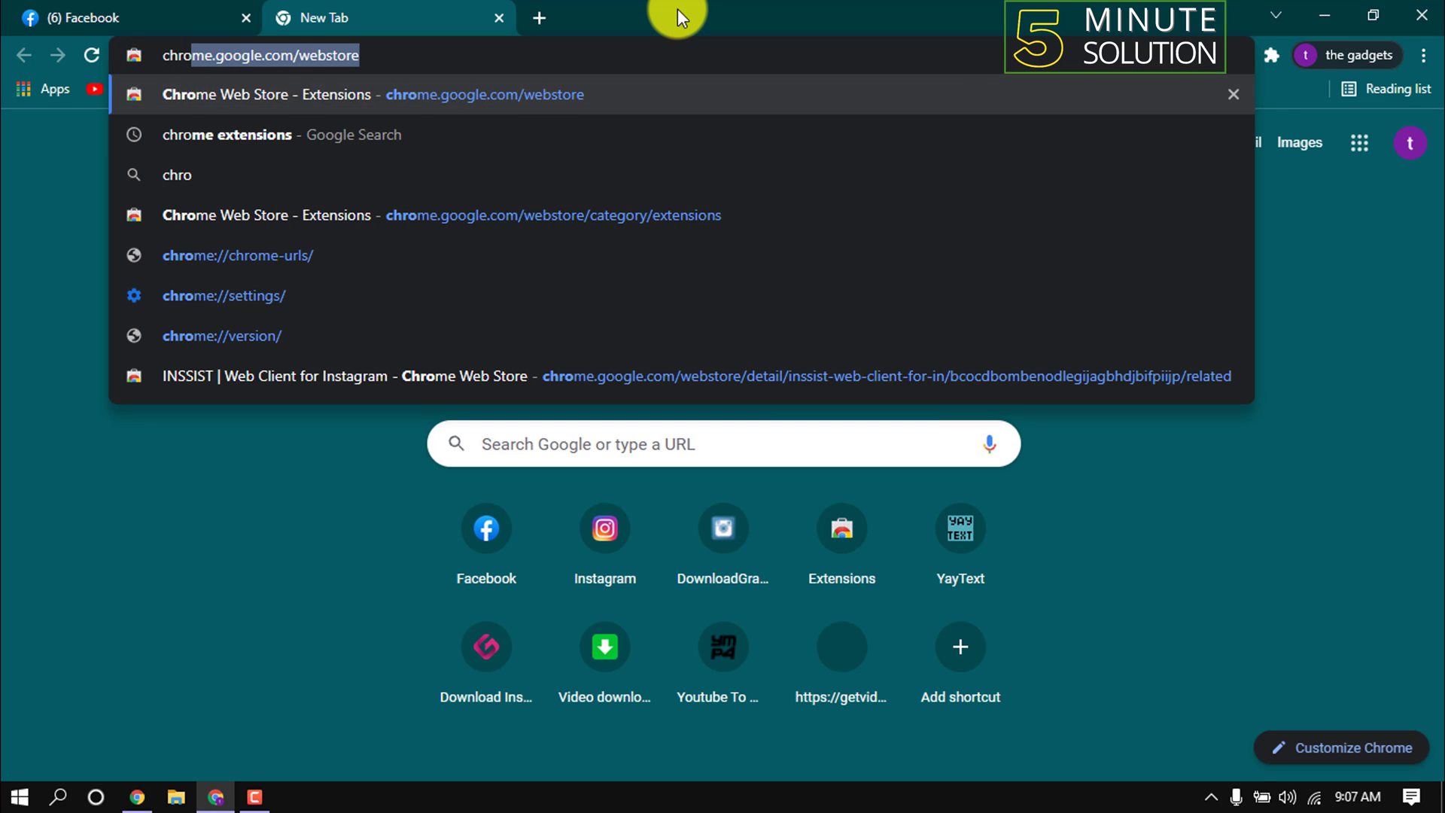
{"action": "key", "text": "Return"}
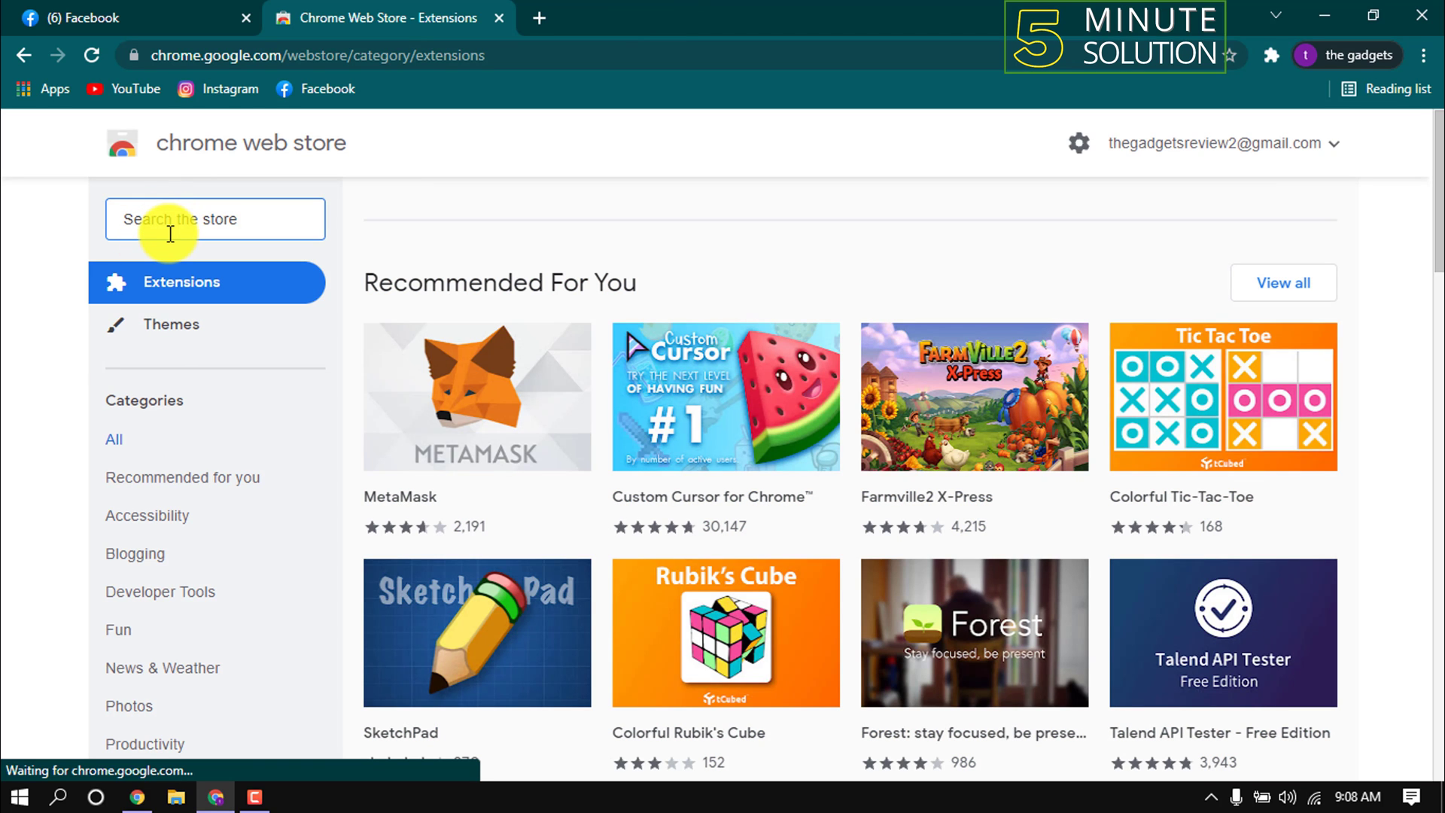
{"action": "type", "text": "old lay"}
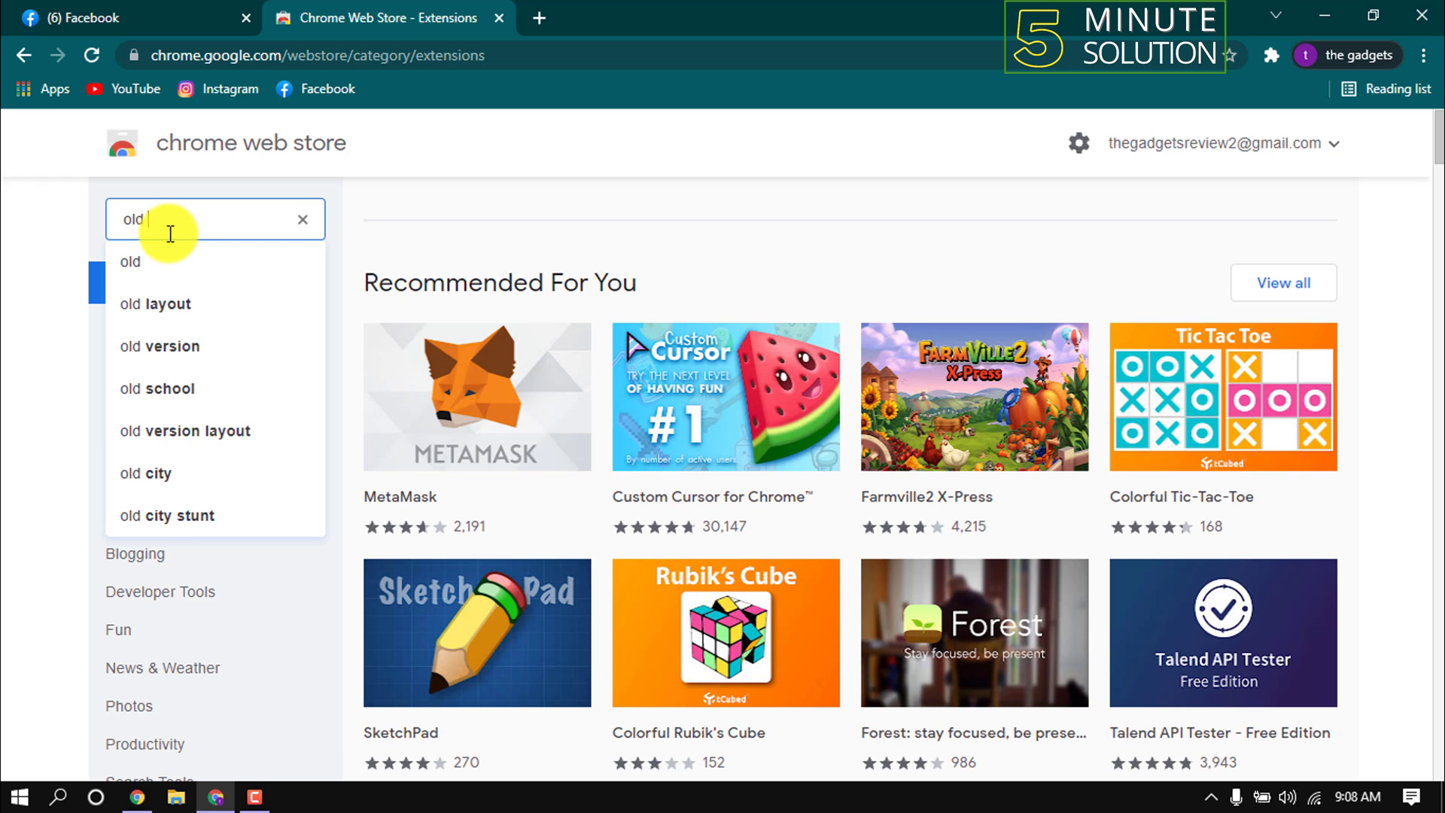
{"action": "type", "text": "out for facebook"}
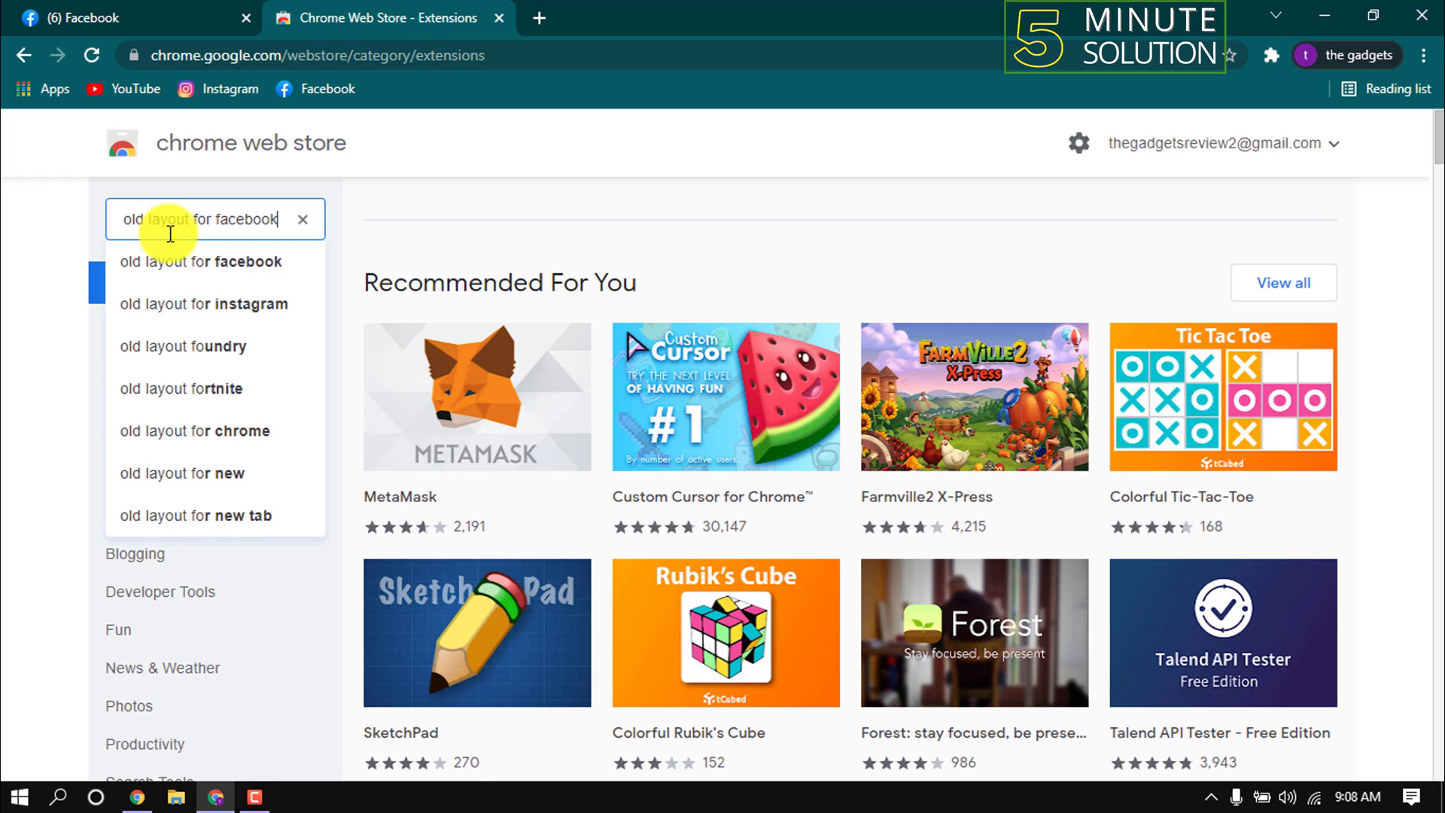
Search the store for 'old layout for facebook'.
{"action": "key", "text": "Return"}
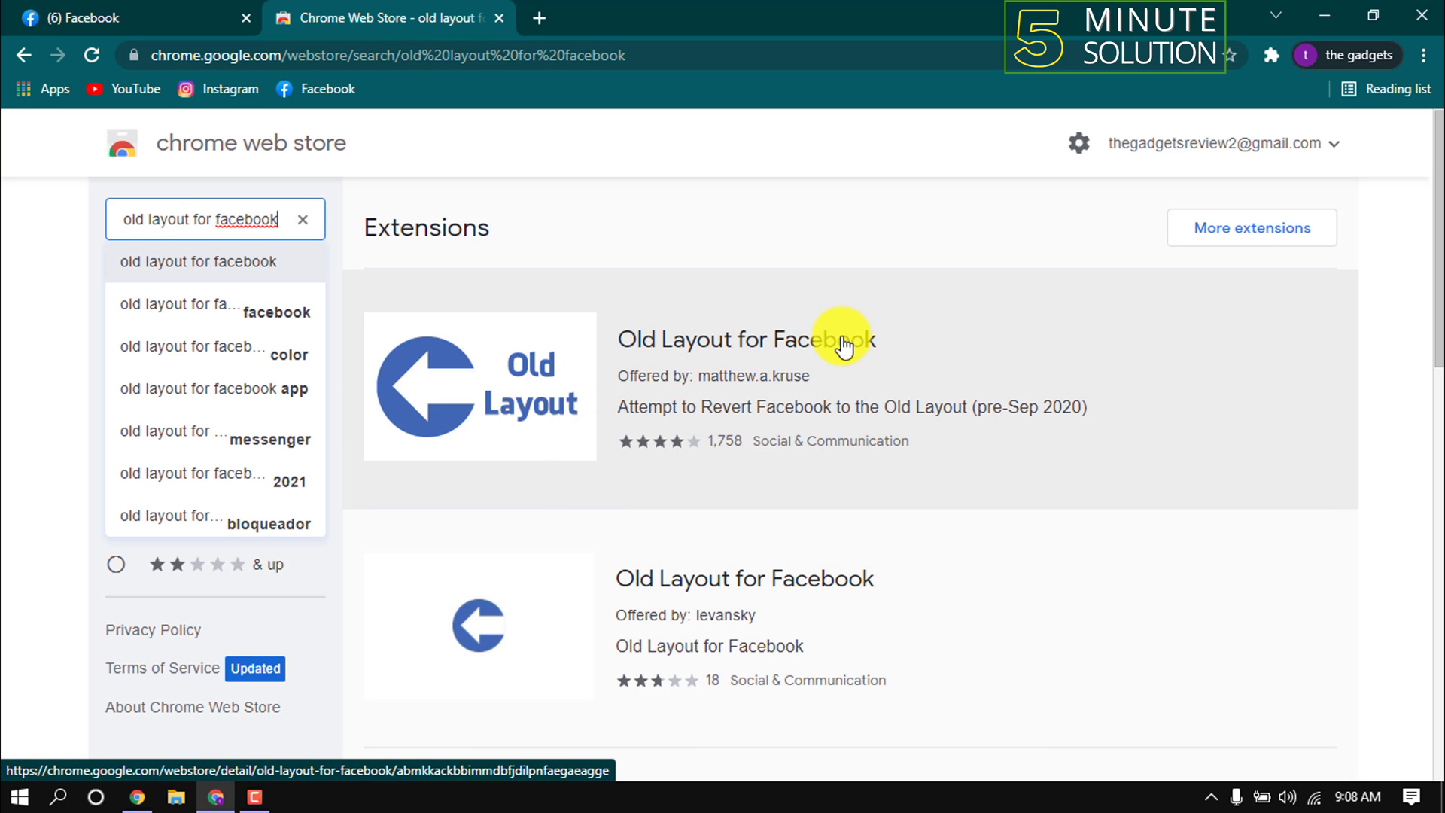
Add the Old Layout for Facebook extension to Chrome and reload Facebook from the bookmark.
{"action": "left_click", "coordinate": [845, 347]}
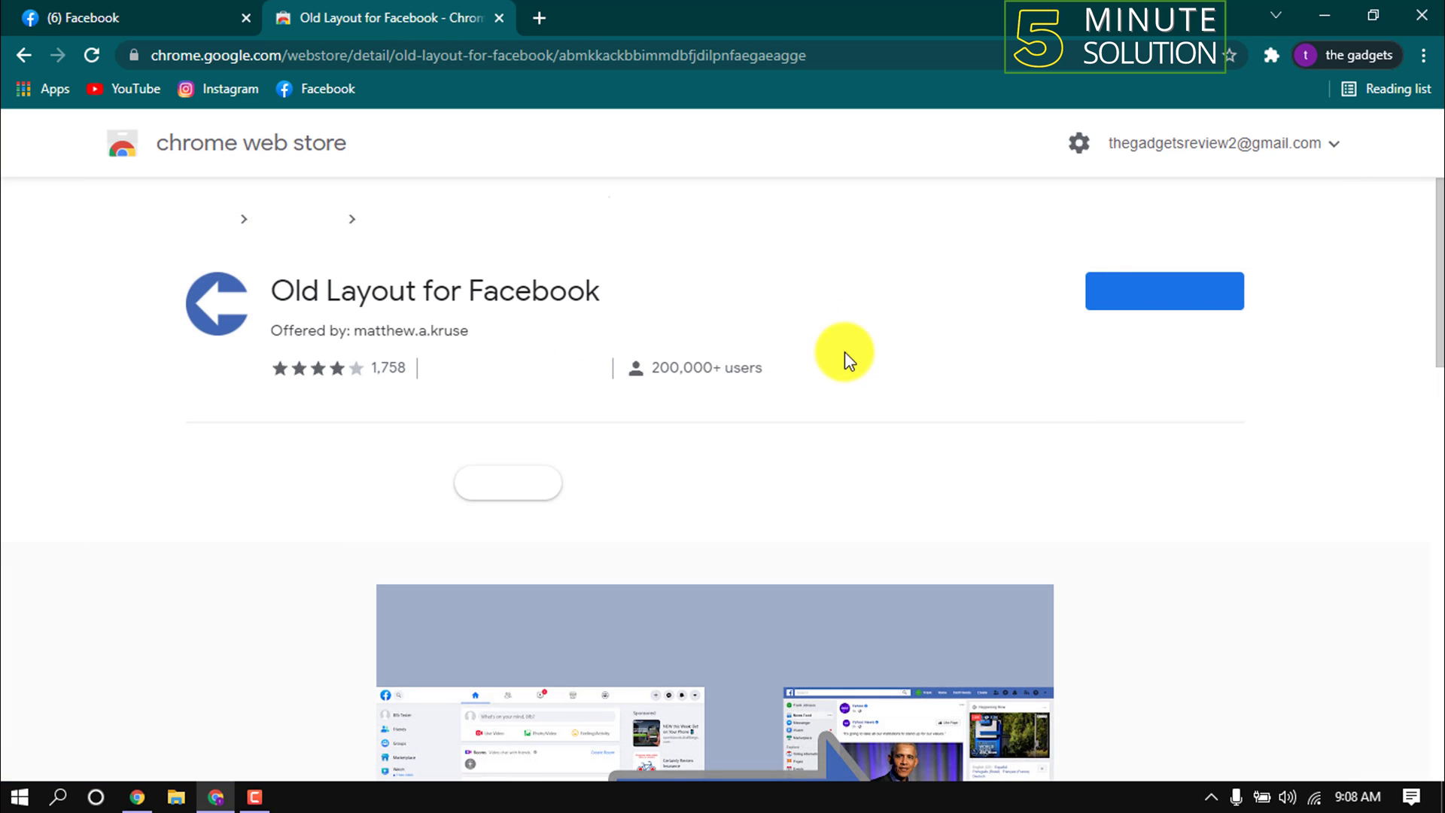
{"action": "left_click", "coordinate": [1158, 311]}
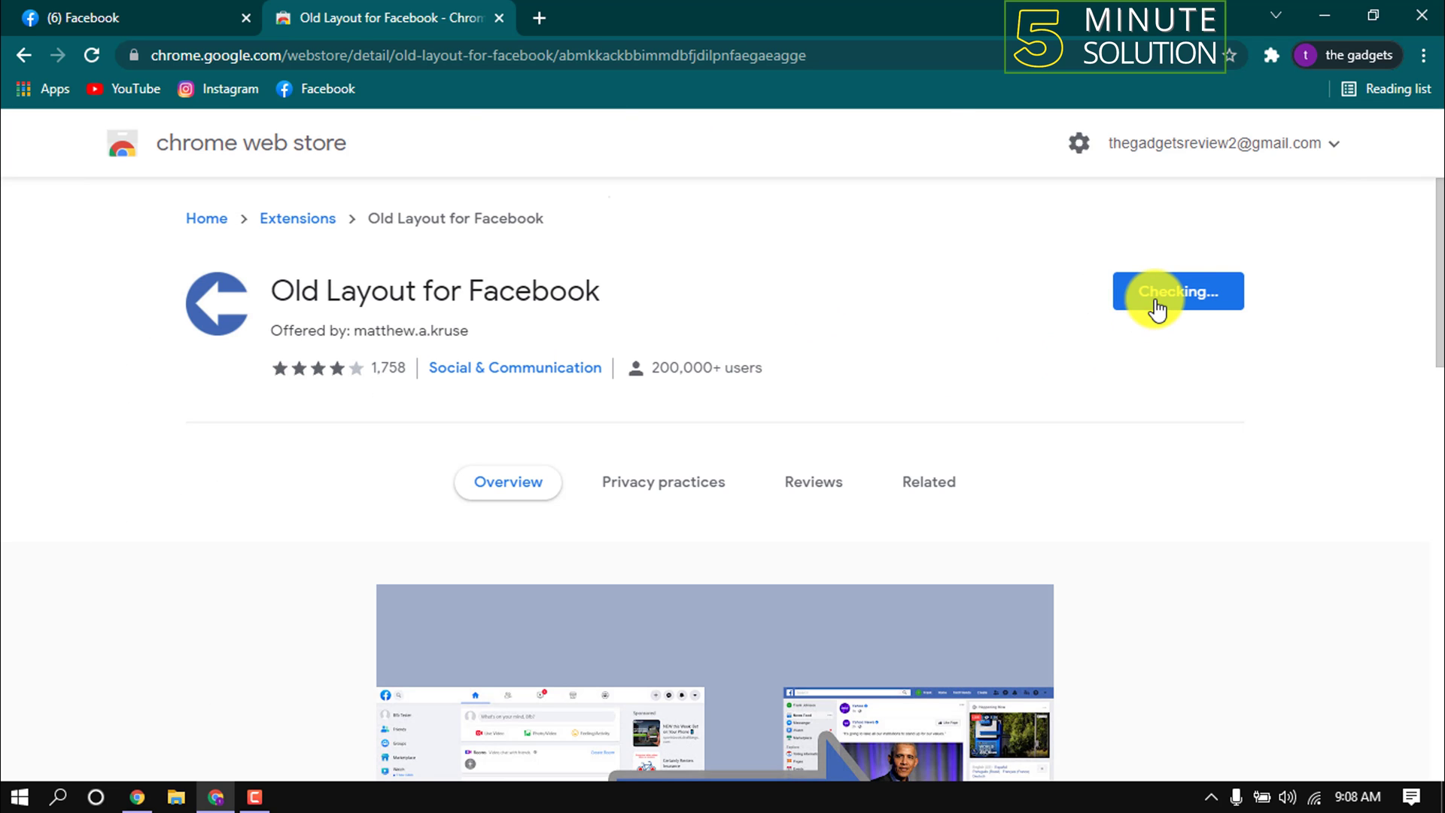
{"action": "left_click", "coordinate": [764, 240]}
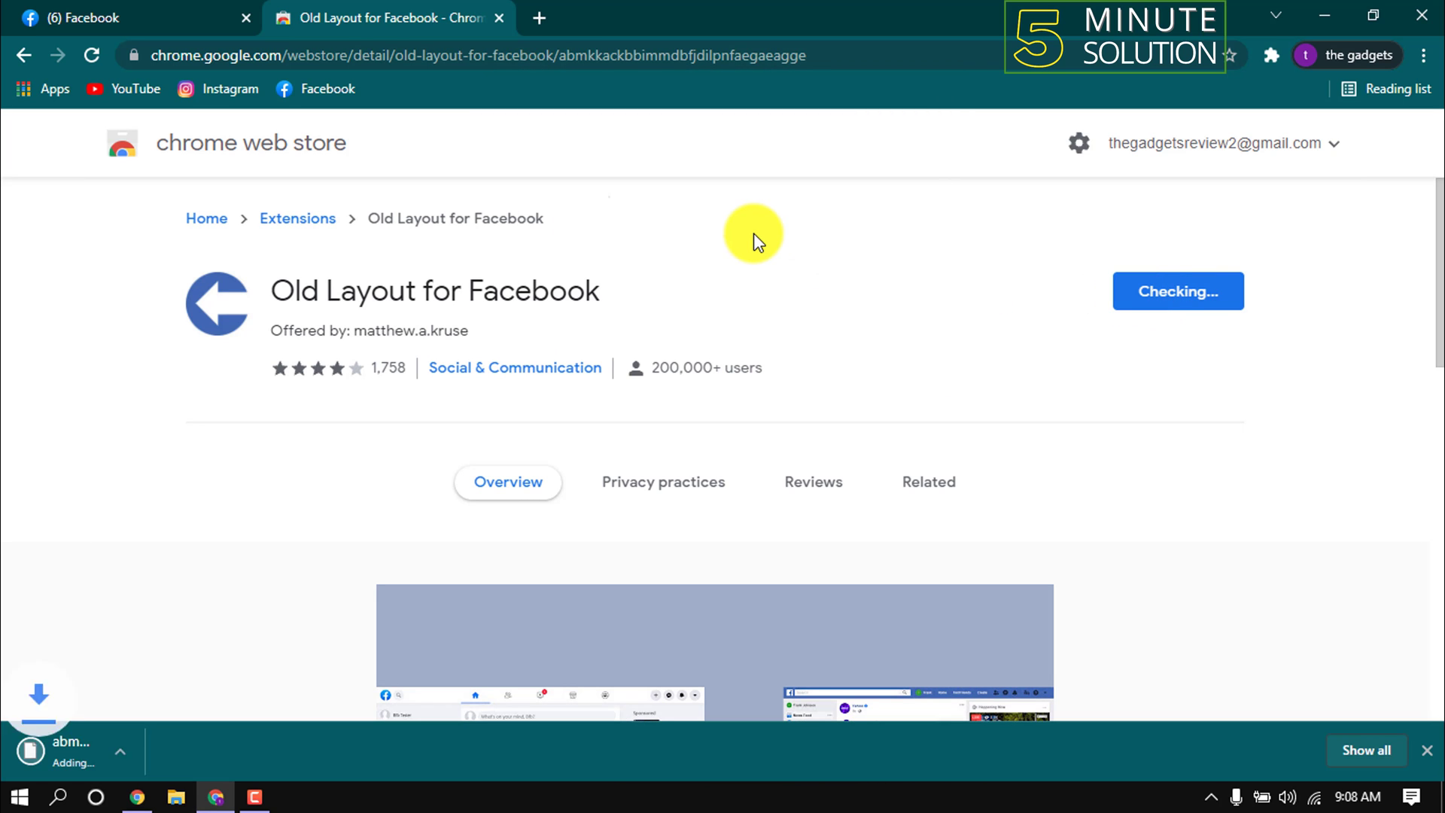
{"action": "left_click", "coordinate": [310, 90]}
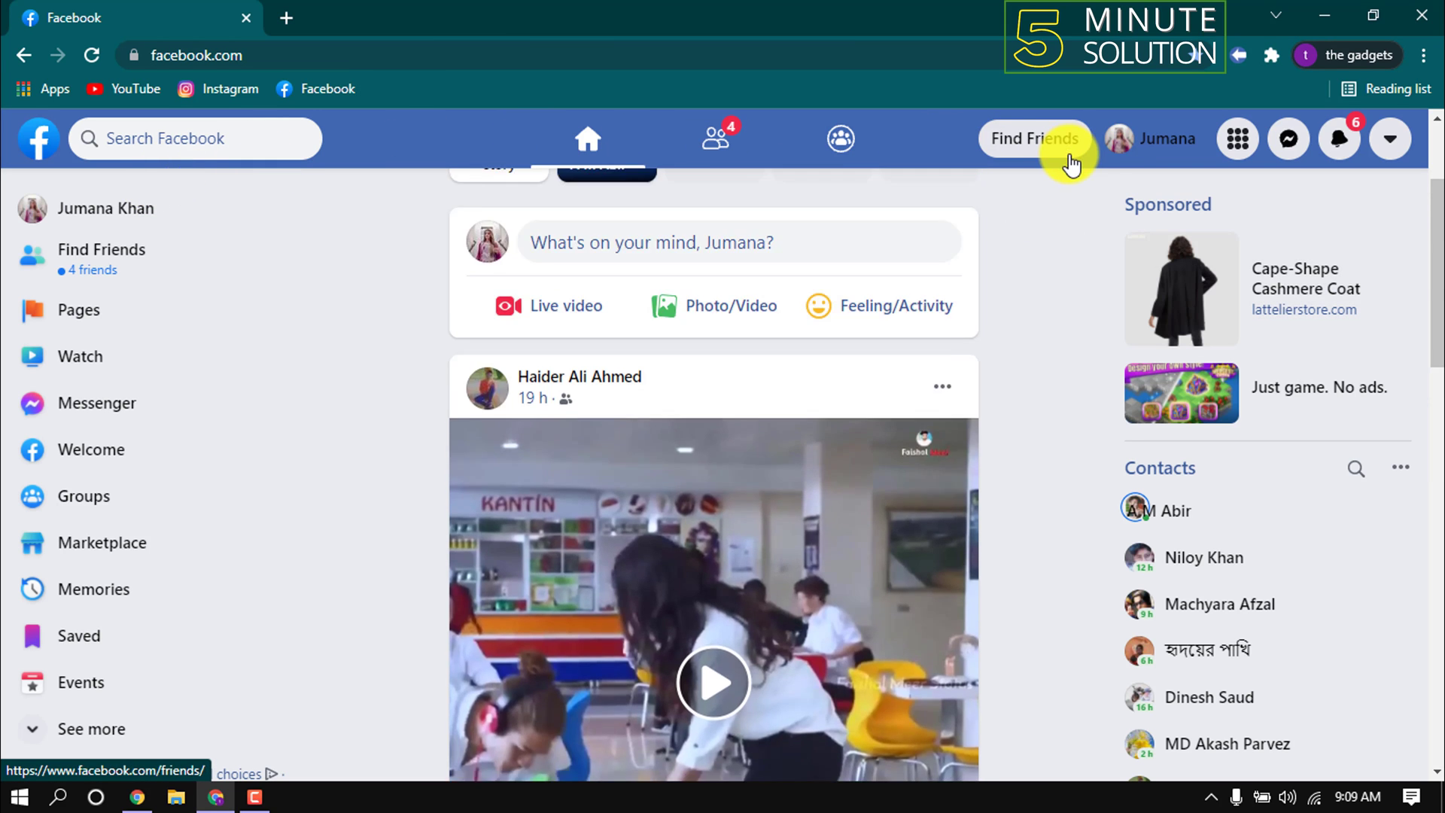
{"action": "scroll", "coordinate": [1274, 306], "scroll_direction": "down", "scroll_amount": 1}
{"action": "scroll", "coordinate": [655, 346], "scroll_direction": "down", "scroll_amount": 3}
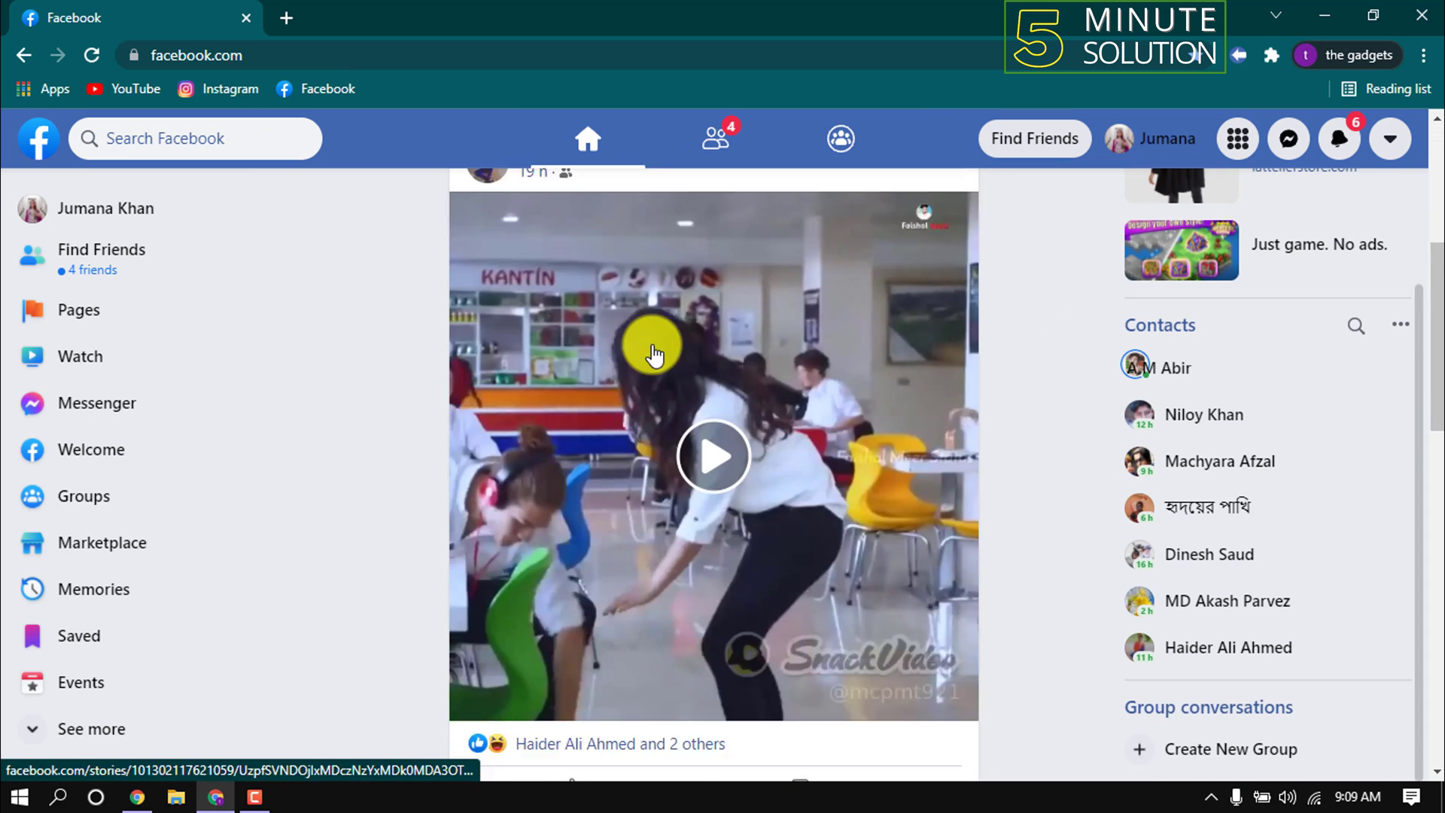
{"action": "scroll", "coordinate": [655, 346], "scroll_direction": "up", "scroll_amount": 4}
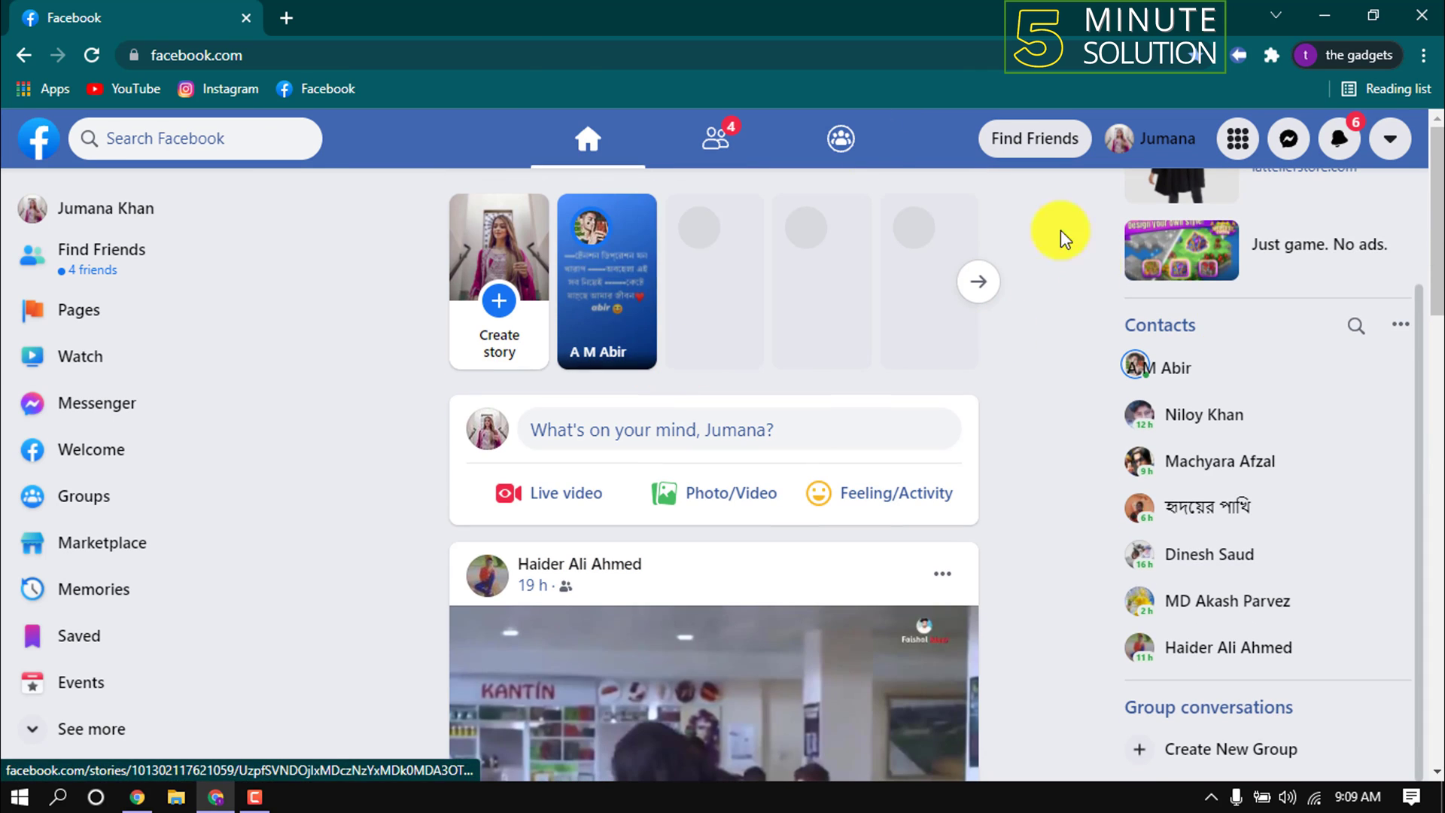
Open the account menu on the old blue-header Facebook feed.
{"action": "left_click", "coordinate": [1387, 140]}
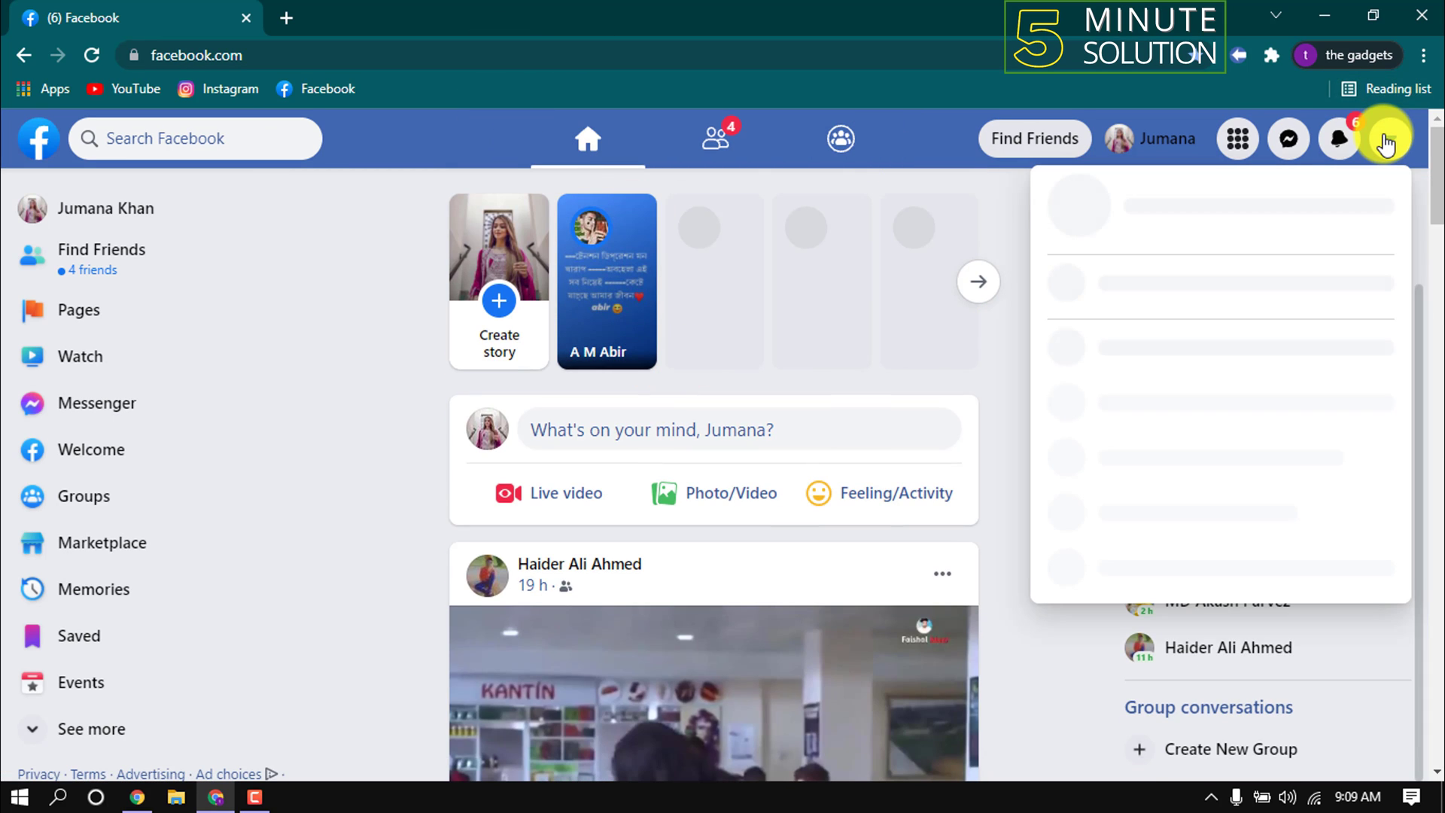